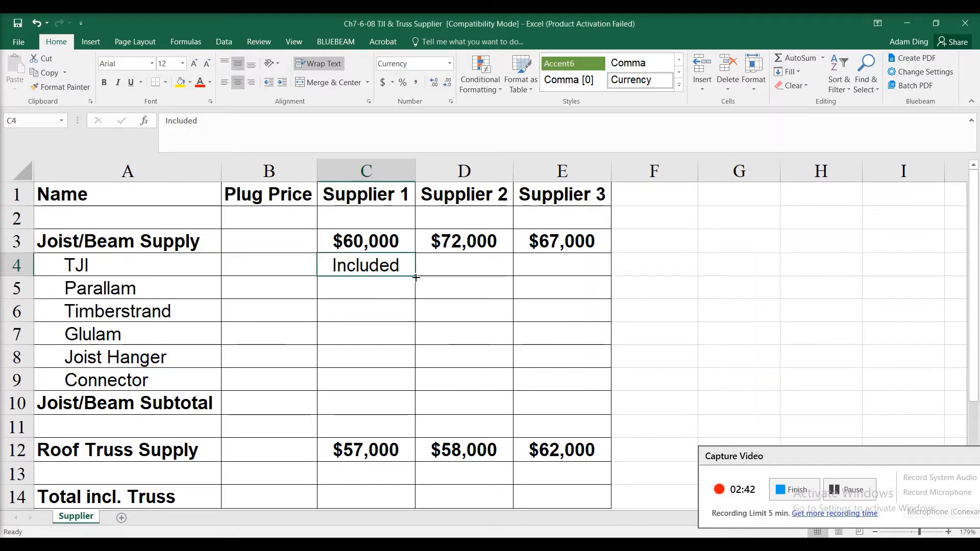
- Fill "Included" through the TJI, Parallam and Timberstrand rows for all three suppliers, and into Supplier 3's Glulam cell
drag(415, 276, 598, 332)
click(344, 332)
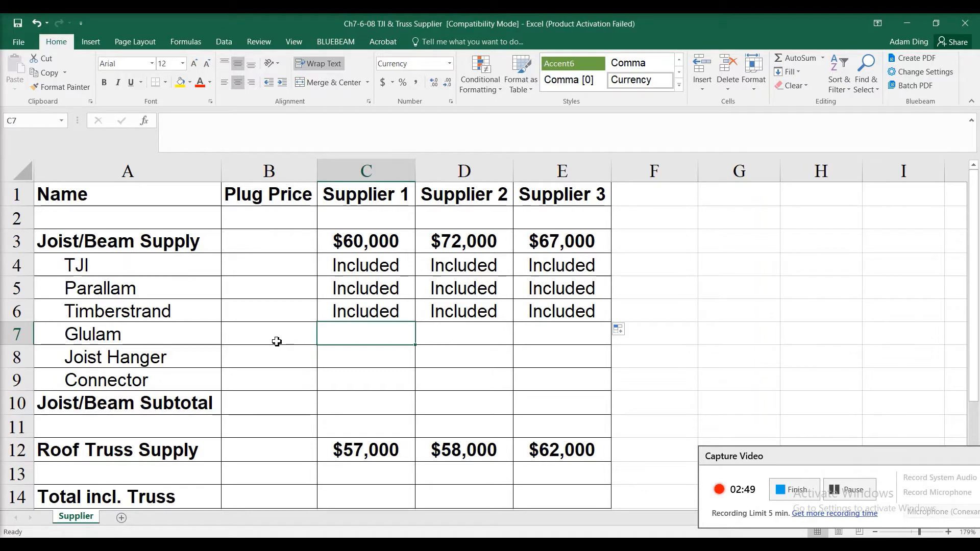
click(544, 335)
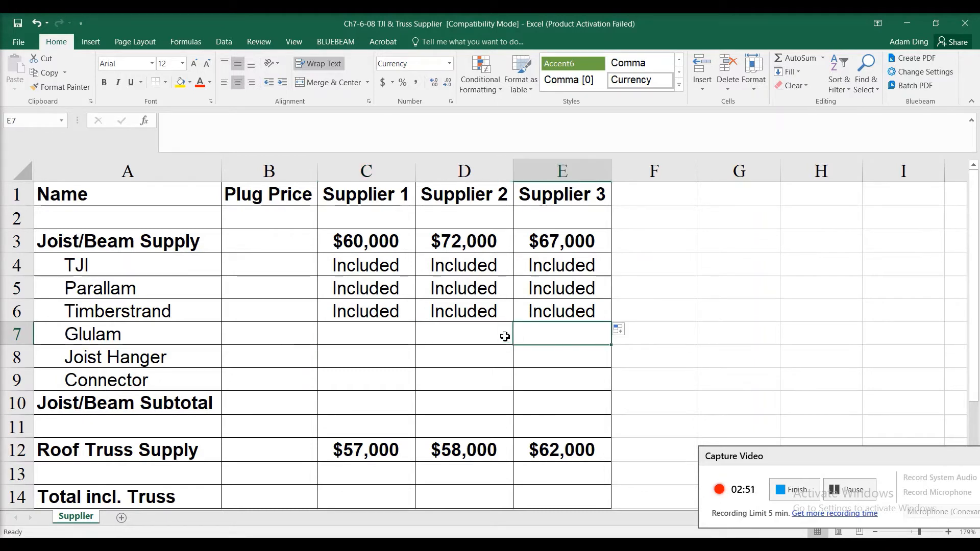
click(595, 316)
drag(611, 323, 619, 344)
- Enter "Add $10000" as the plug price for Glulam
click(300, 335)
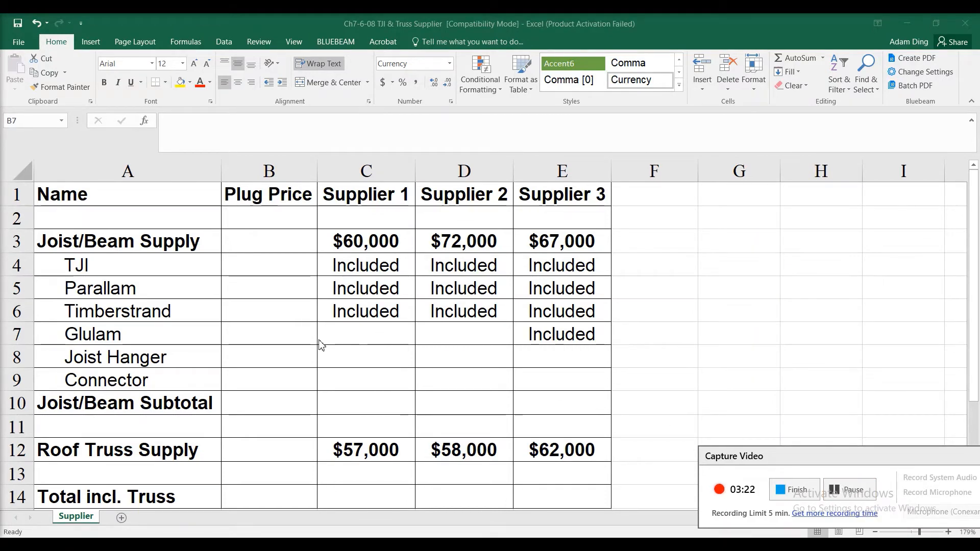
click(270, 335)
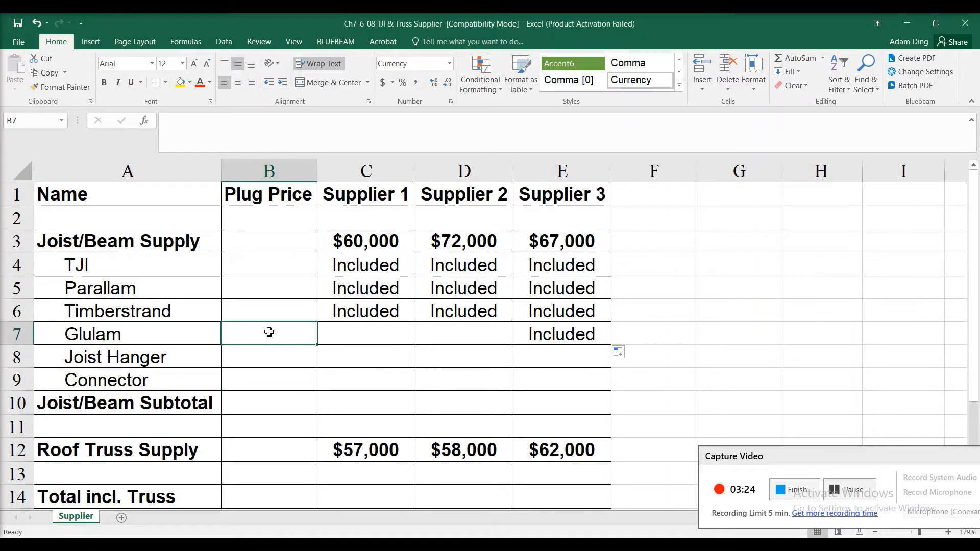
text(Add)
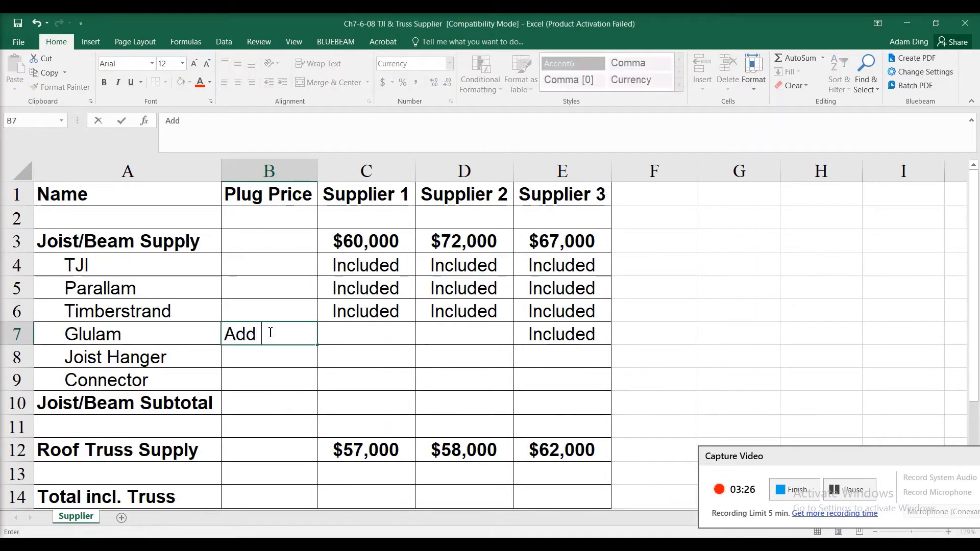
text( $100)
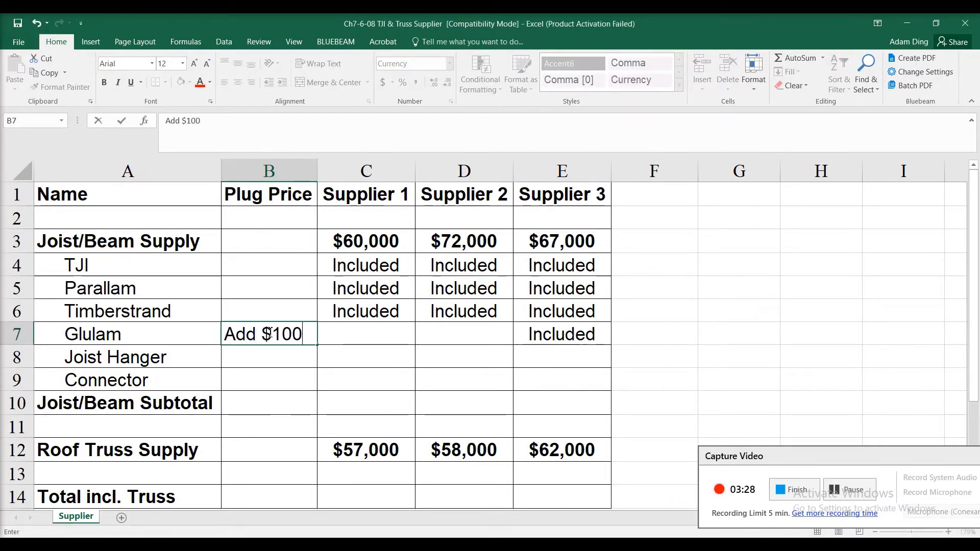
text(00)
- Enter 10000 in the Glulam row for both Supplier 1 and Supplier 2
click(368, 340)
text(1)
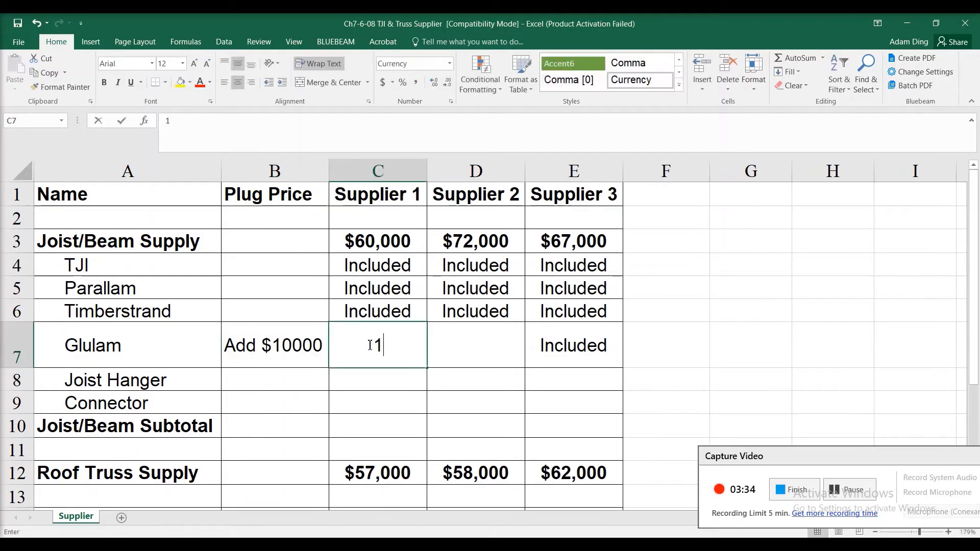
text(0000)
key(Right)
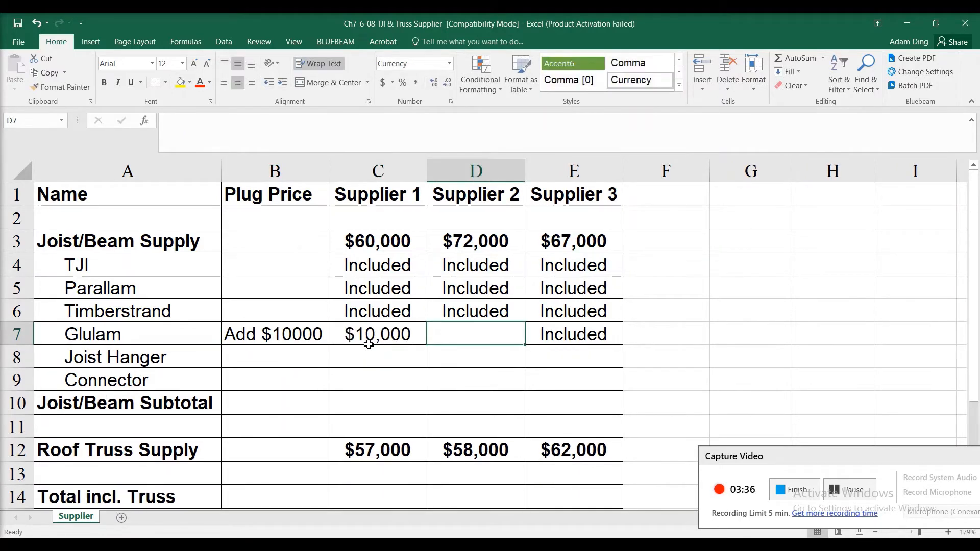
text(10000)
key(Return)
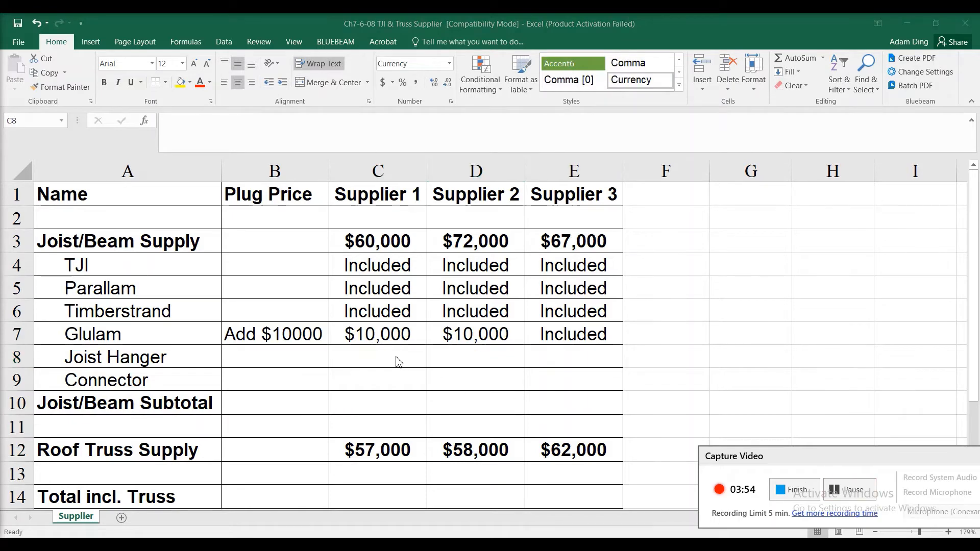
- Enter "Included" in the Joist Hanger row for Supplier 1 and fill it across to Suppliers 2 and 3
click(397, 357)
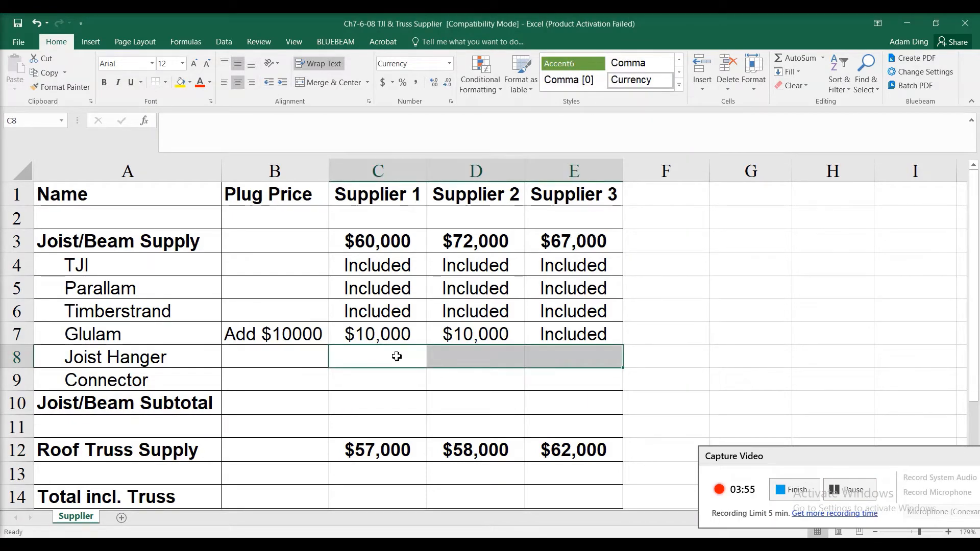
click(396, 357)
text(Included)
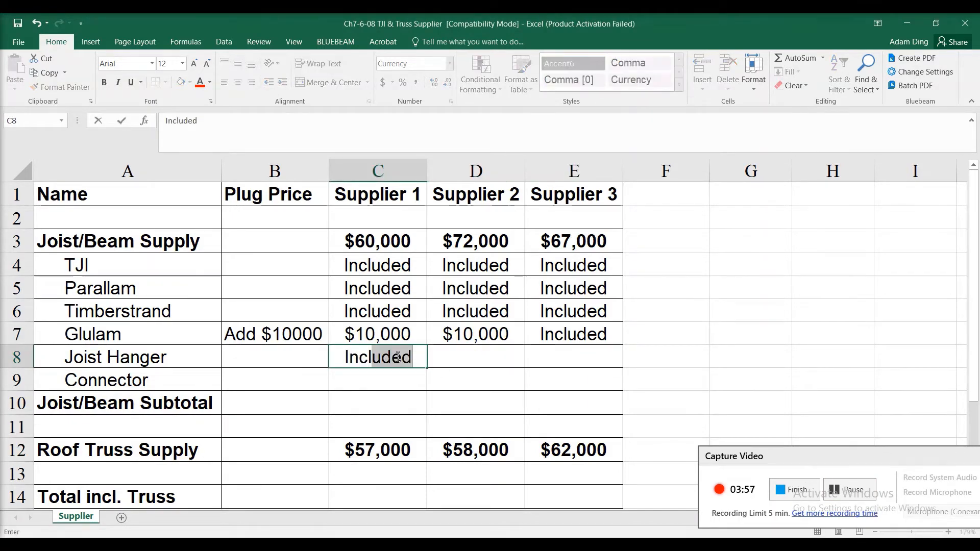
key(Return)
click(397, 358)
drag(426, 367, 580, 372)
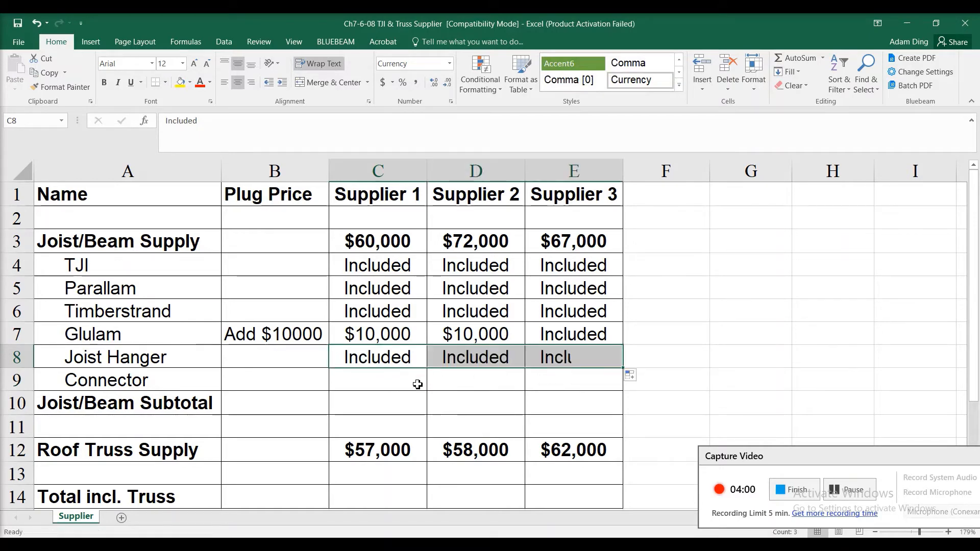
- Complete the Connector row with the plug price "Add $5000", 5000 for Suppliers 1 and 3, and "Included" for Supplier 2
click(253, 378)
click(849, 490)
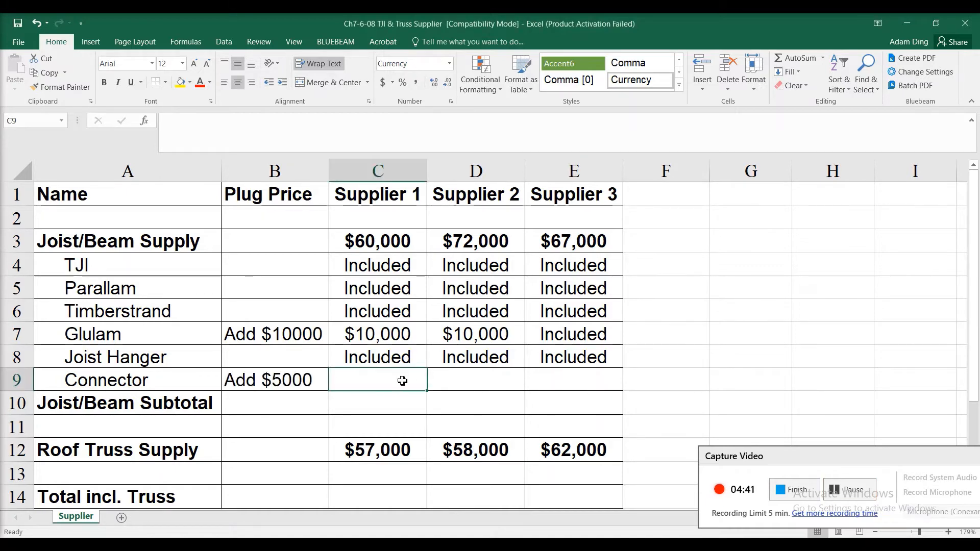
text(5,000)
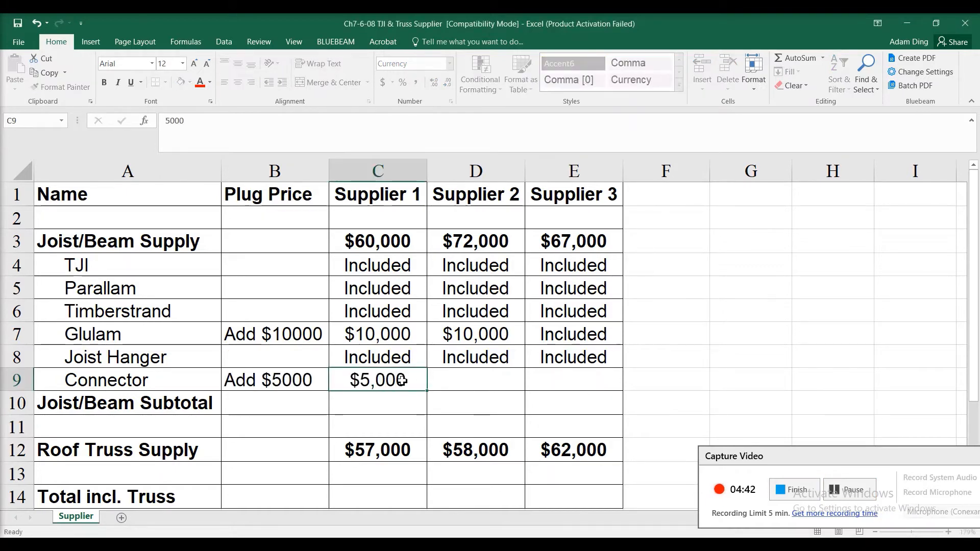
key(Tab)
text(i)
key(Tab)
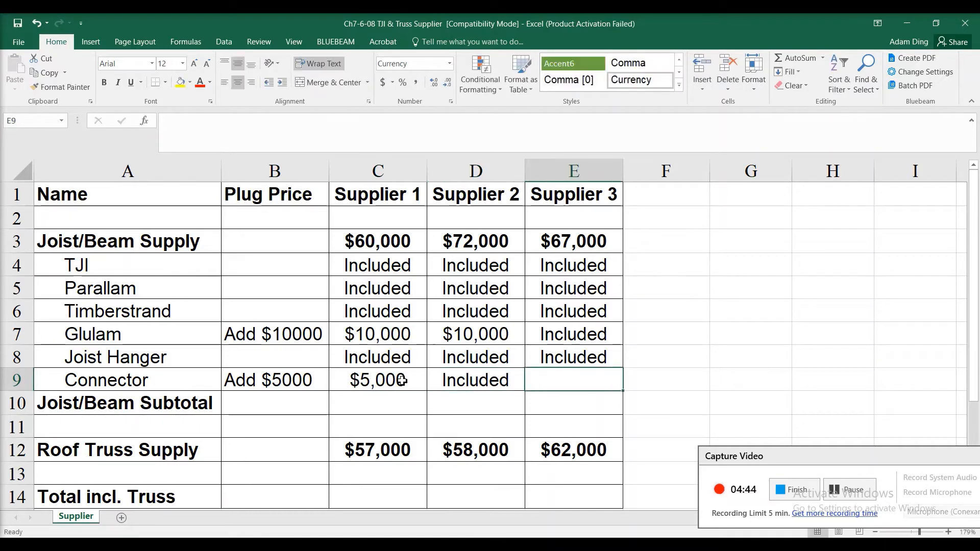
text(5000)
key(Return)
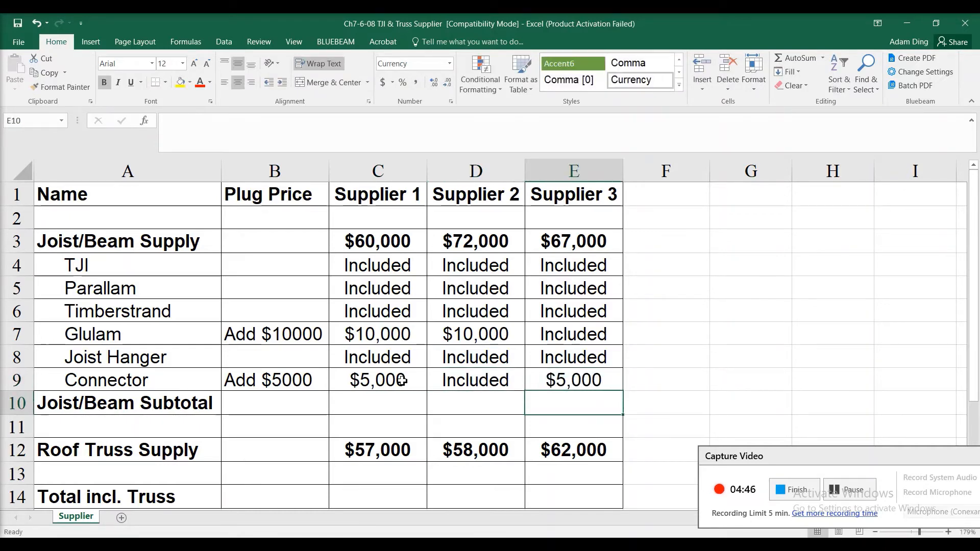
click(854, 495)
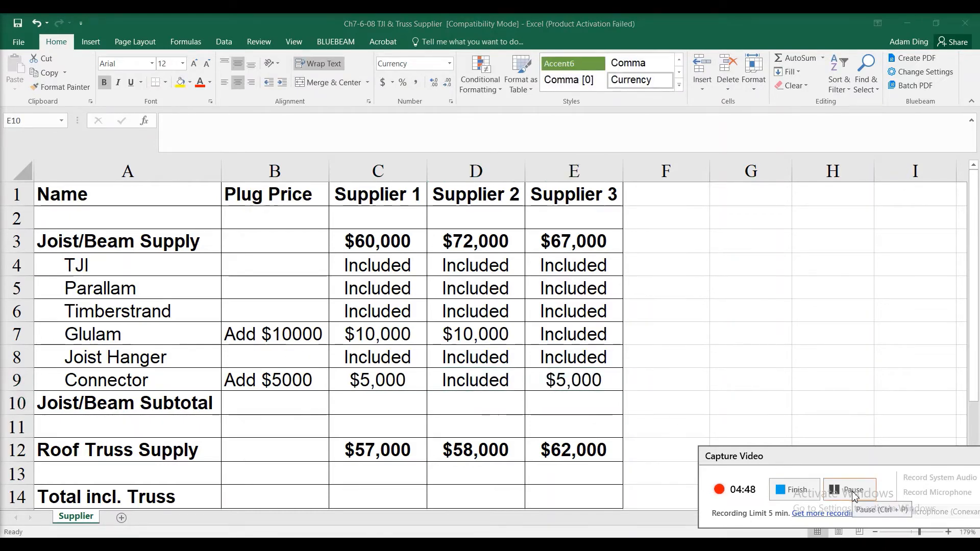
- Sum C3:C9 as Supplier 1's Joist/Beam Subtotal and fill the formula across to Suppliers 2 and 3
click(389, 402)
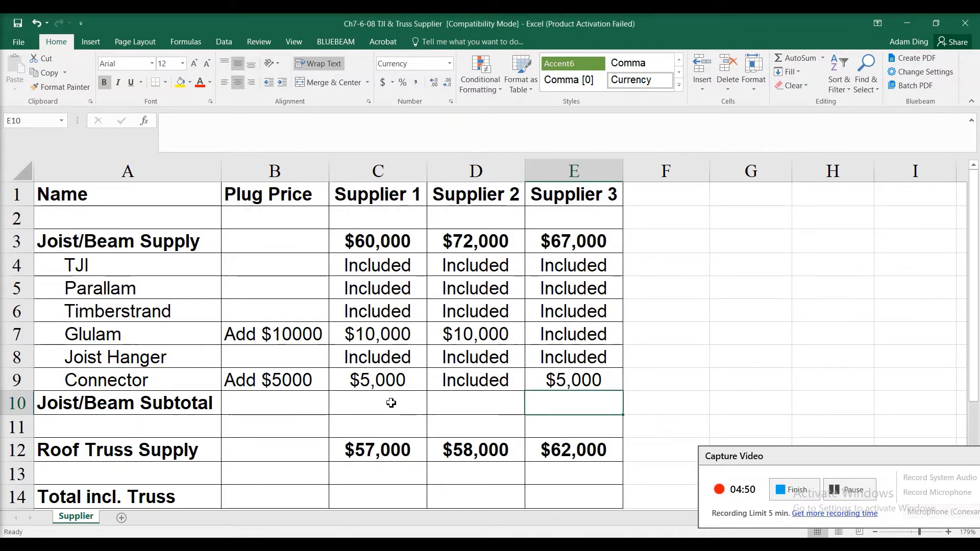
click(799, 61)
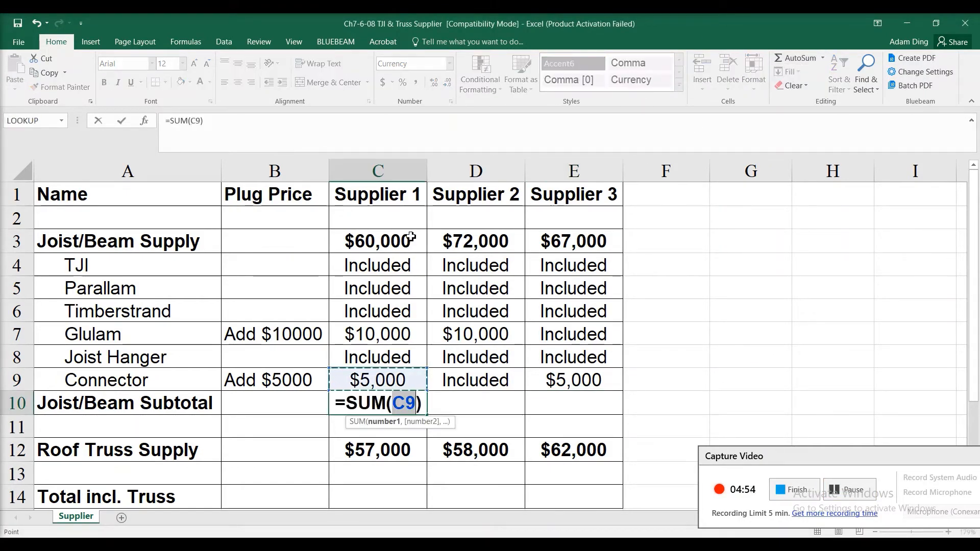
drag(411, 241, 396, 375)
key(Return)
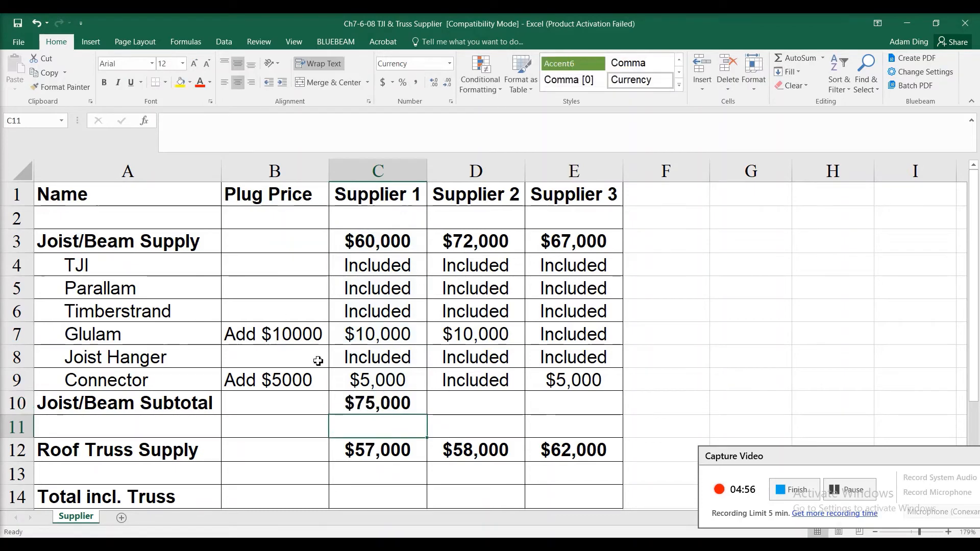
click(386, 400)
drag(428, 422, 607, 418)
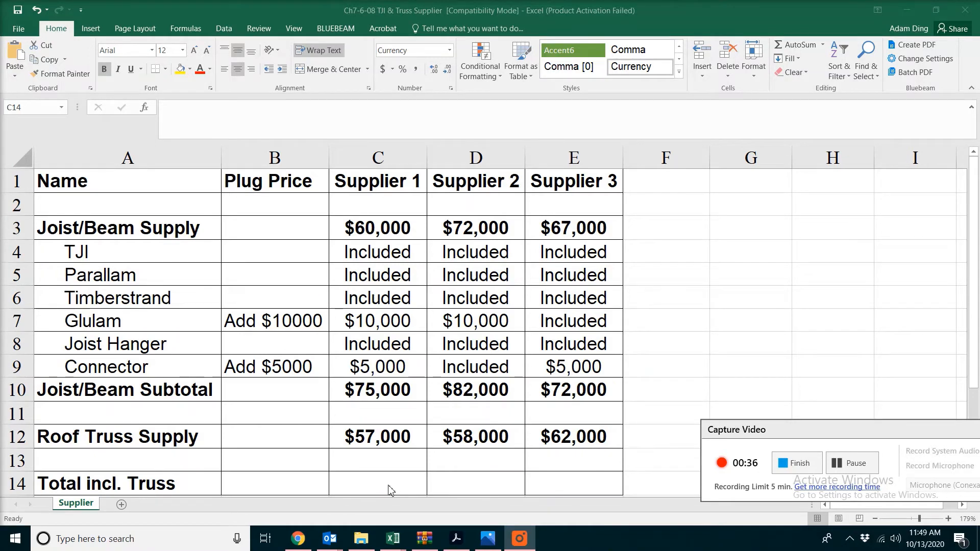
- Calculate Supplier 1's Total incl. Truss as =C10+C12 and fill the formula across to Suppliers 2 and 3
text(=)
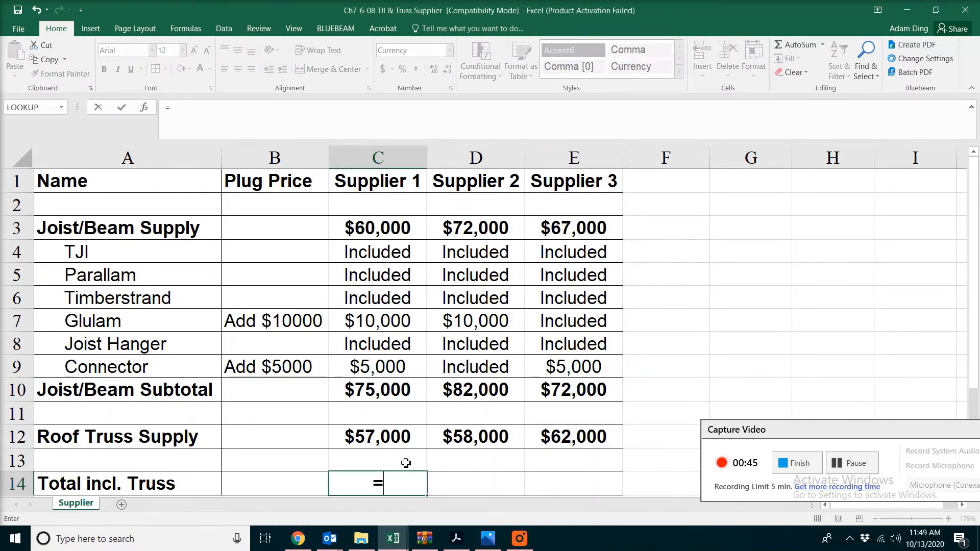
click(422, 392)
text(+)
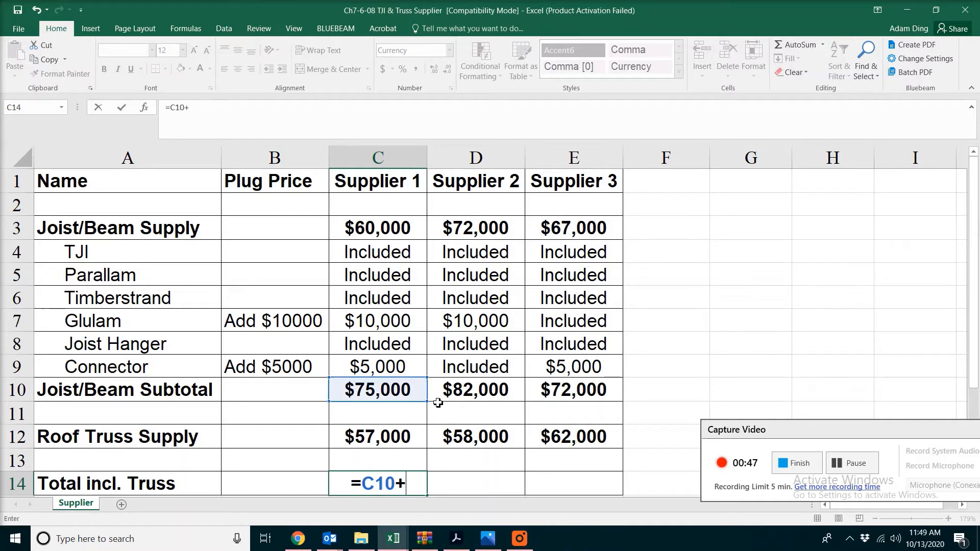
click(412, 432)
key(Return)
click(422, 464)
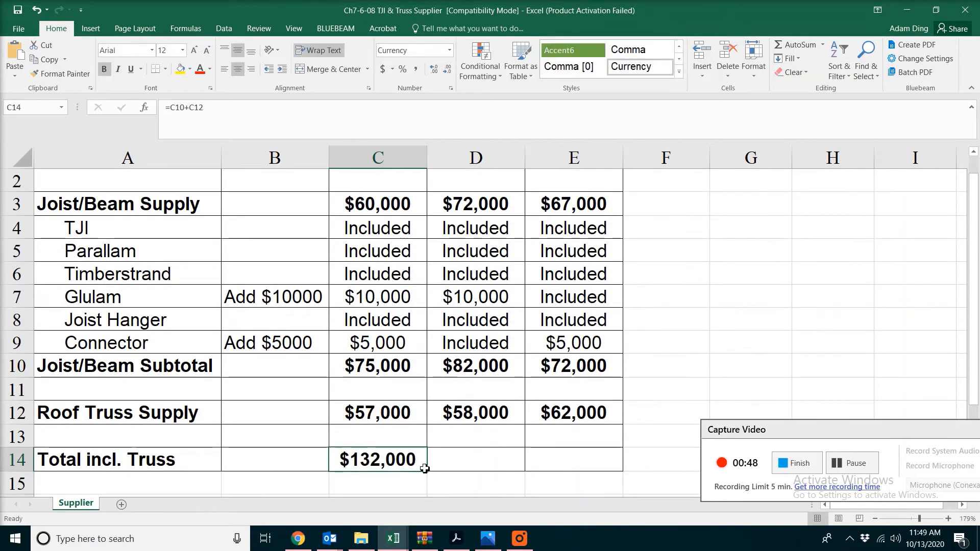
drag(427, 471, 592, 458)
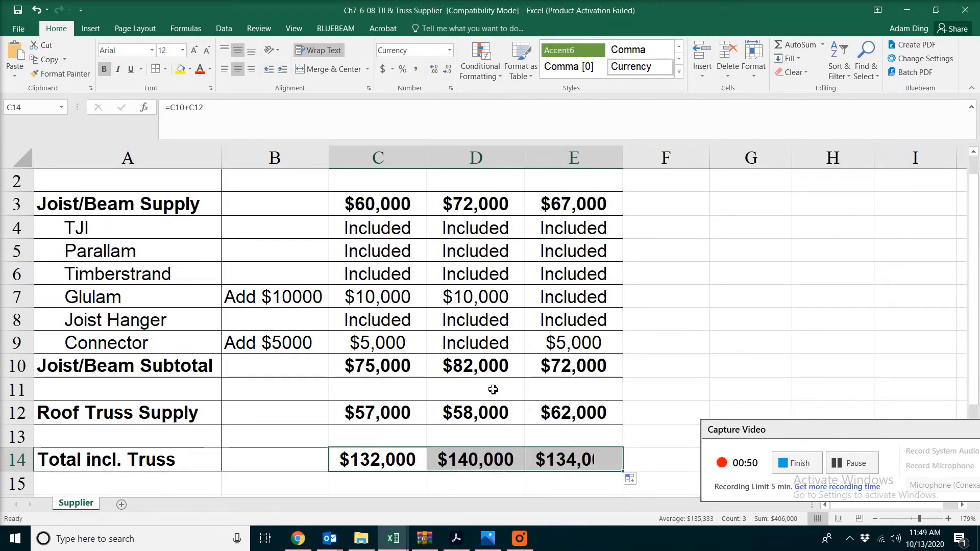
scroll(493, 388, up, 1)
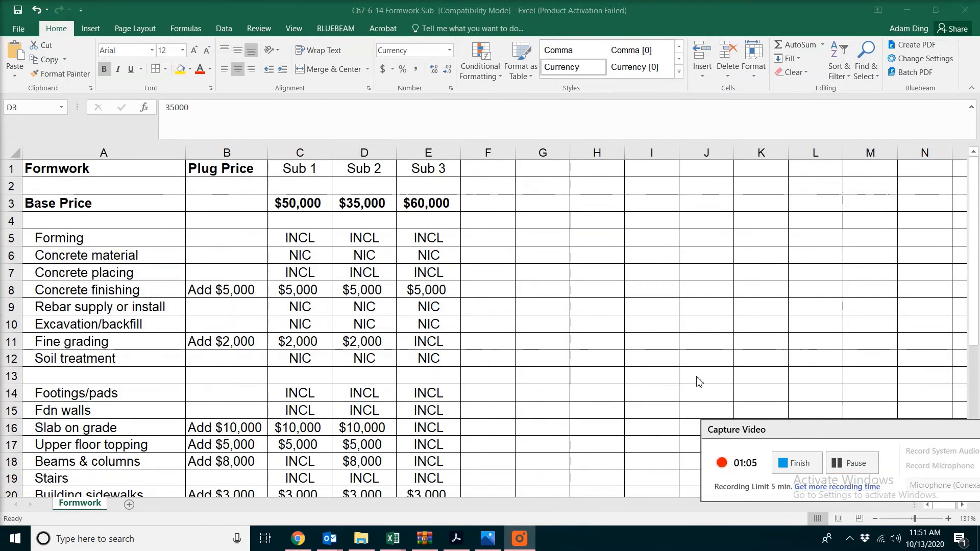
- Examine the Concrete finishing plug price in the Formwork sheet and the matching amounts for the three subs
click(232, 150)
click(233, 150)
click(229, 290)
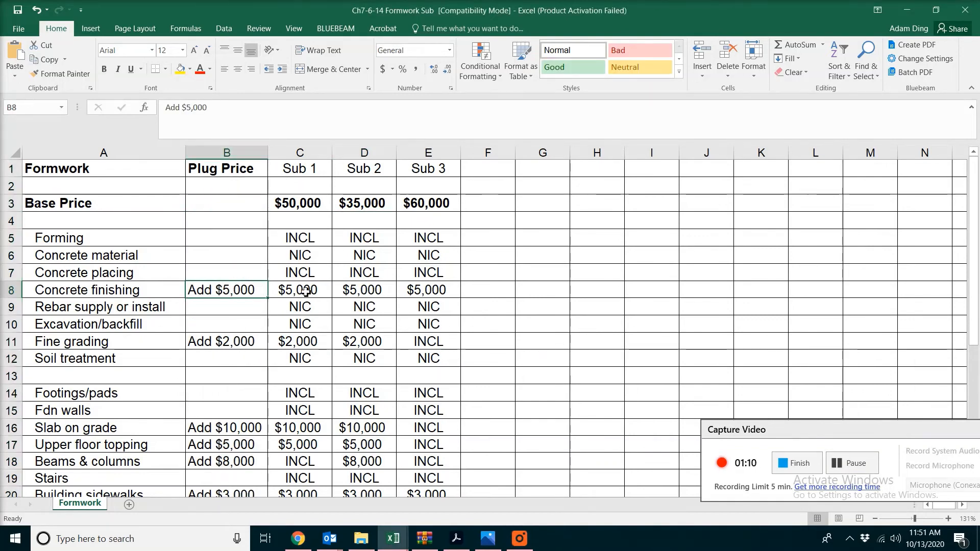
click(306, 291)
drag(306, 291, 430, 291)
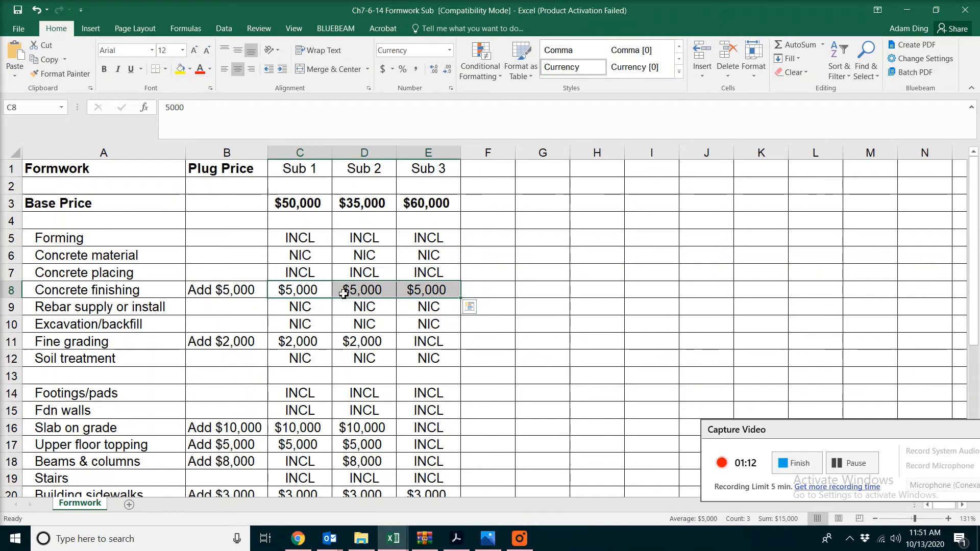
click(176, 292)
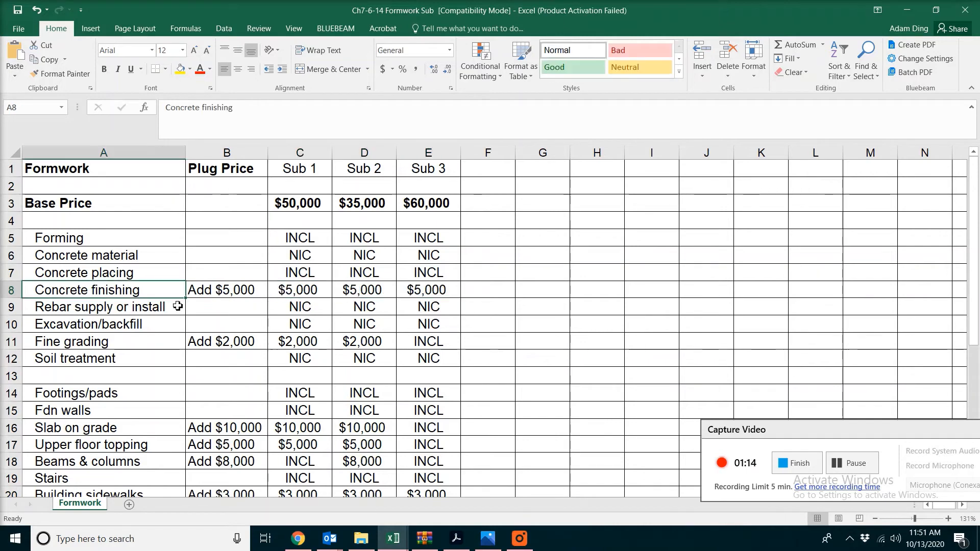
click(220, 295)
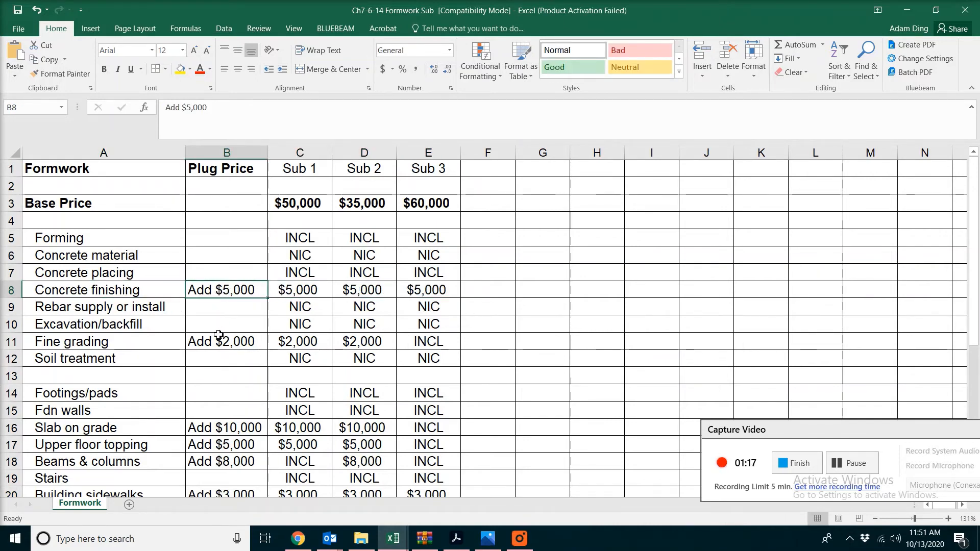
click(851, 461)
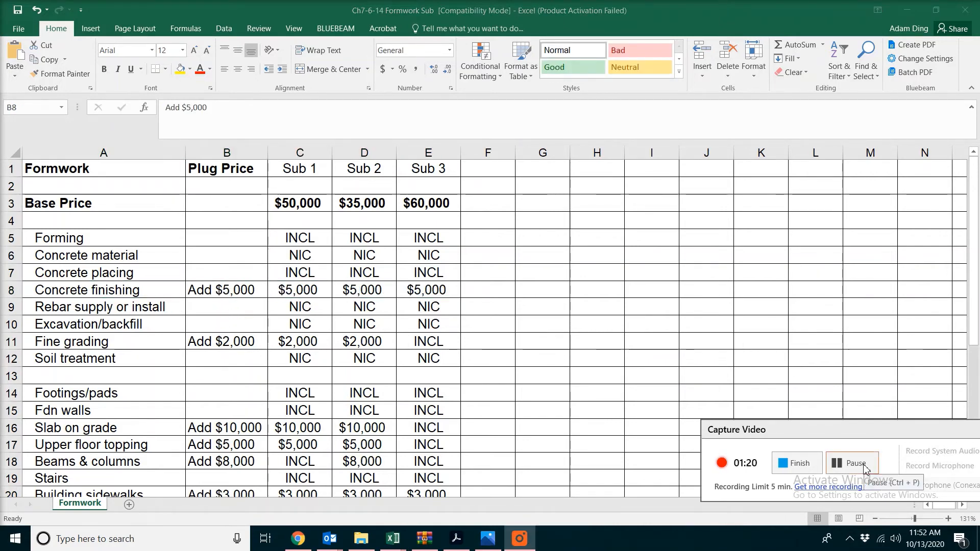
click(228, 290)
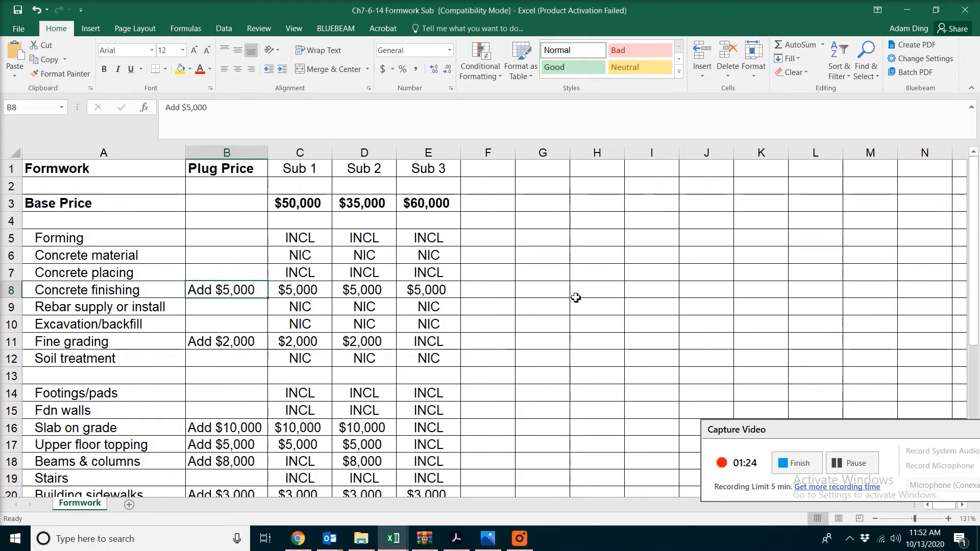
click(851, 463)
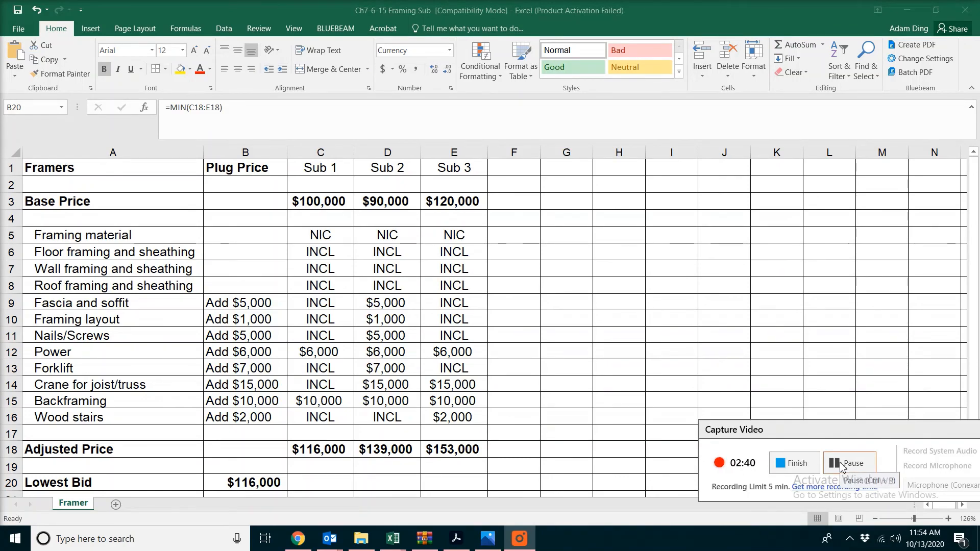
click(842, 466)
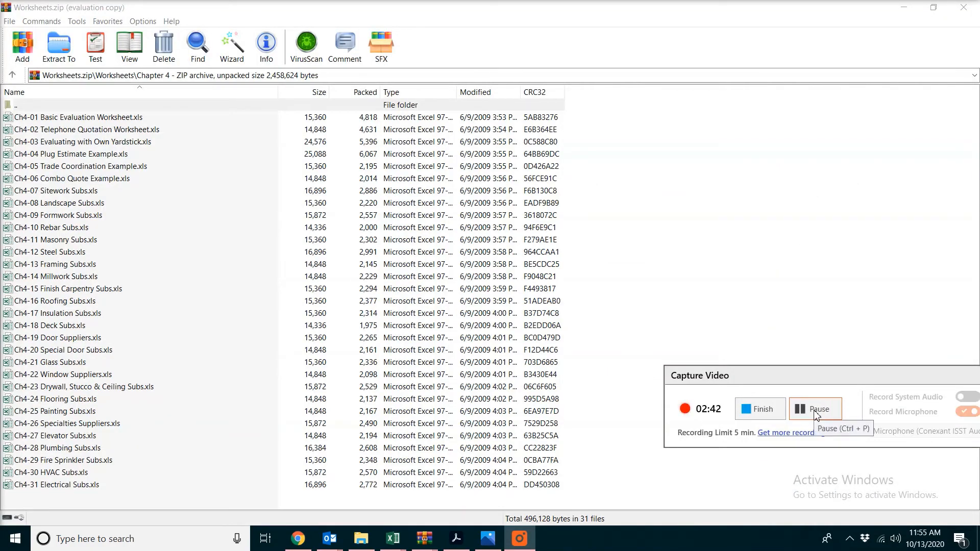